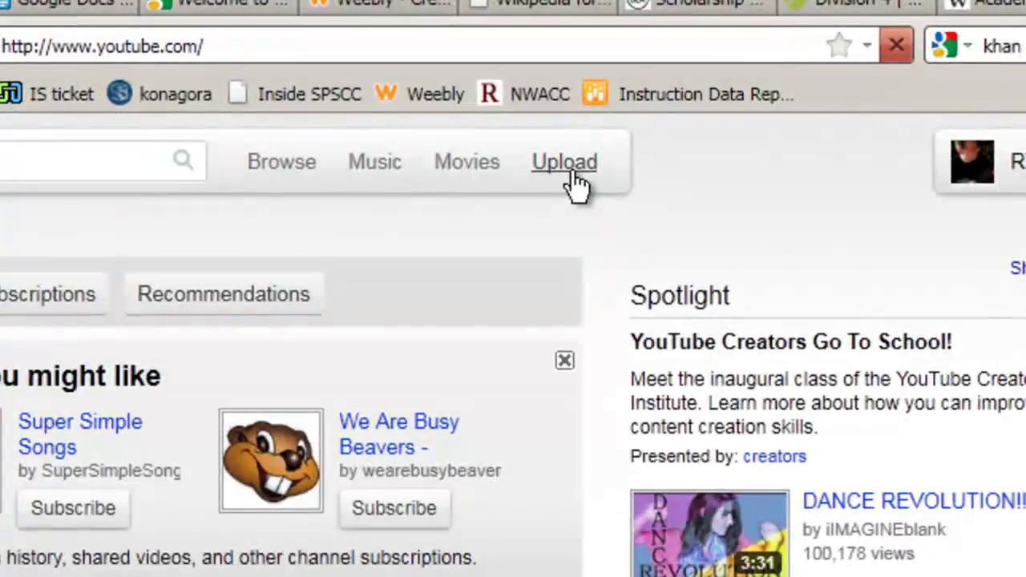
# Step: Open the page for recording a video from the webcam and select the Logitech webcam and the USB microphone as sources
pyautogui.click(570, 176)
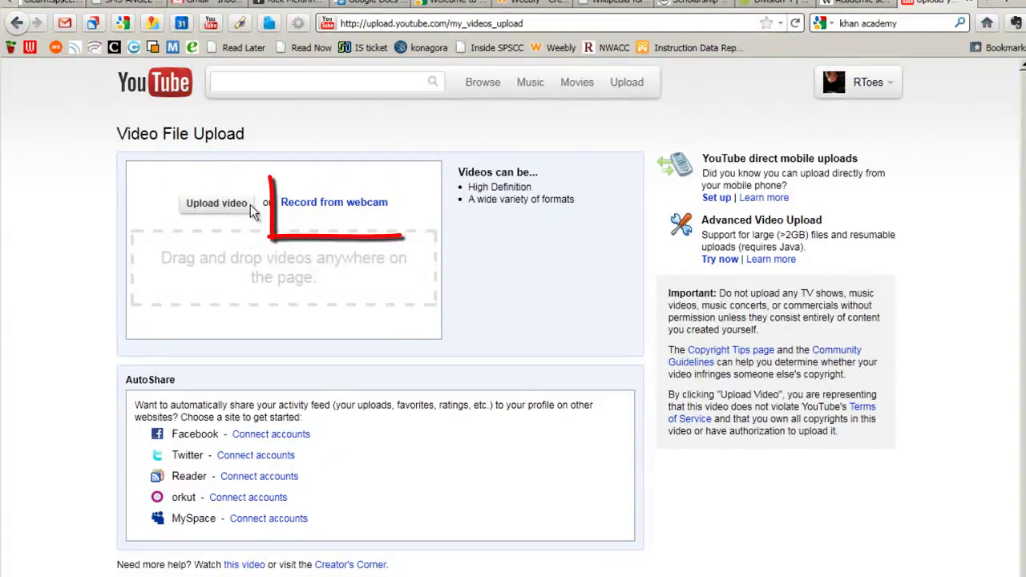
pyautogui.click(319, 206)
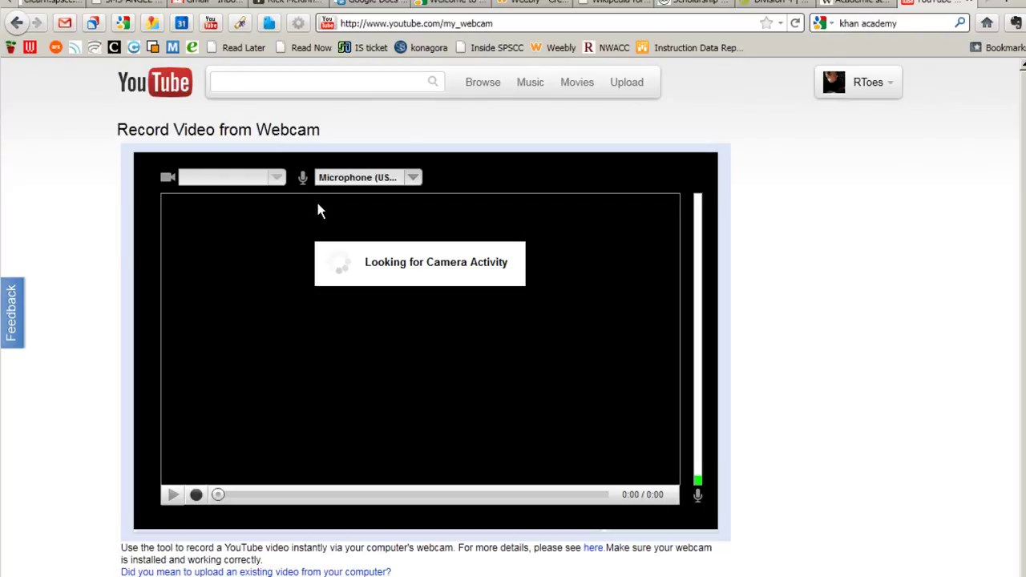
pyautogui.click(275, 178)
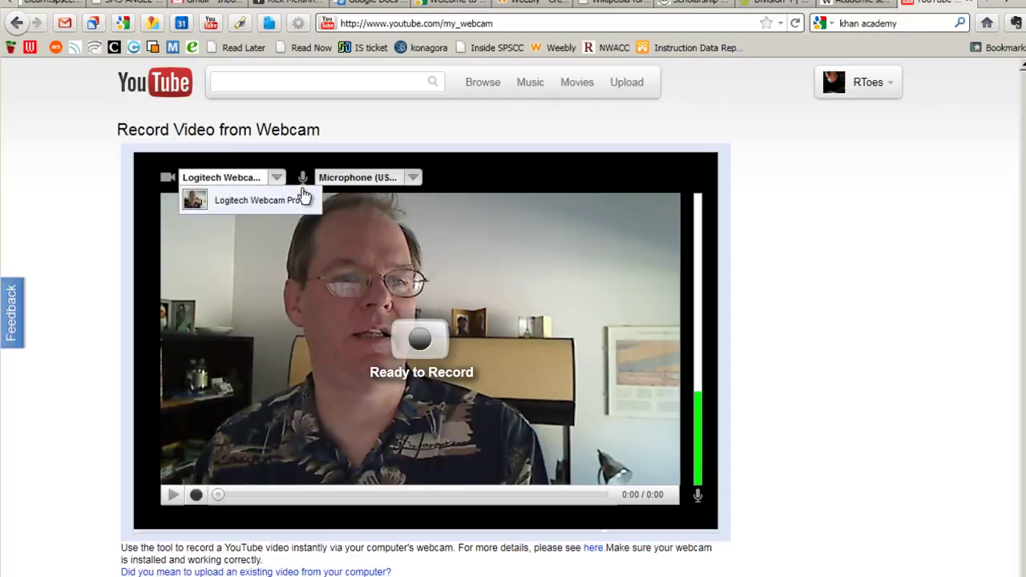
pyautogui.click(369, 204)
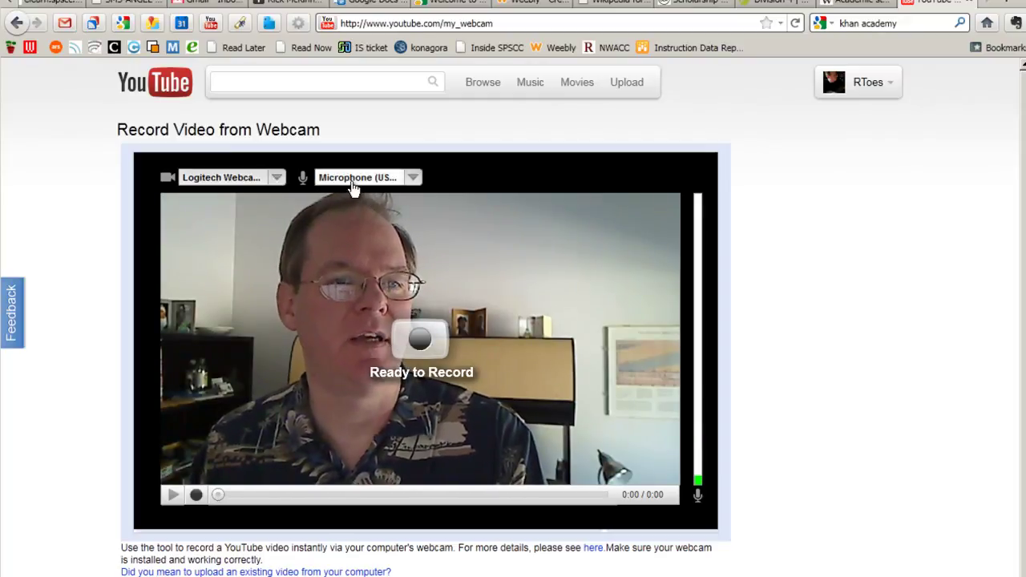
pyautogui.click(412, 177)
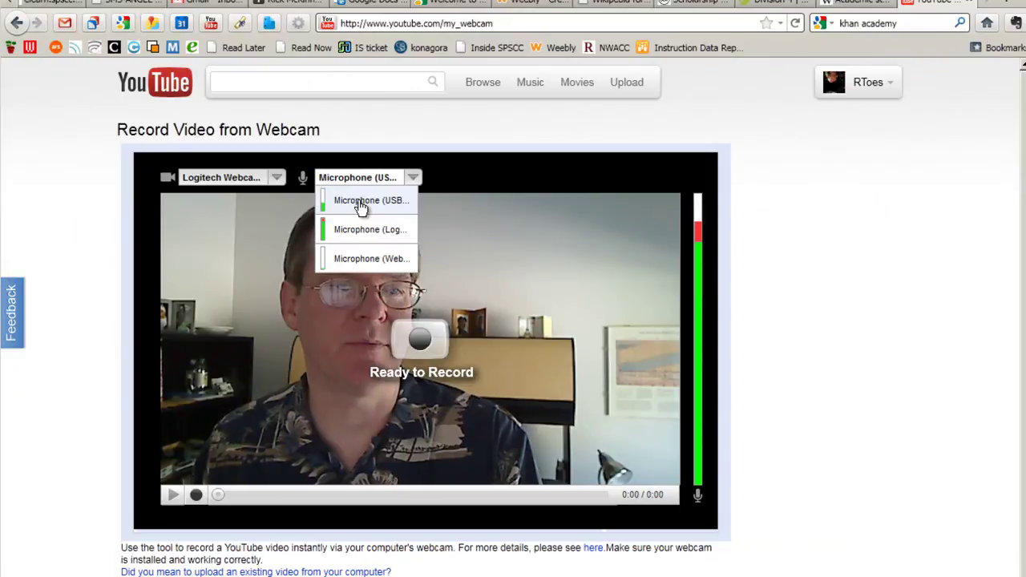
pyautogui.click(361, 205)
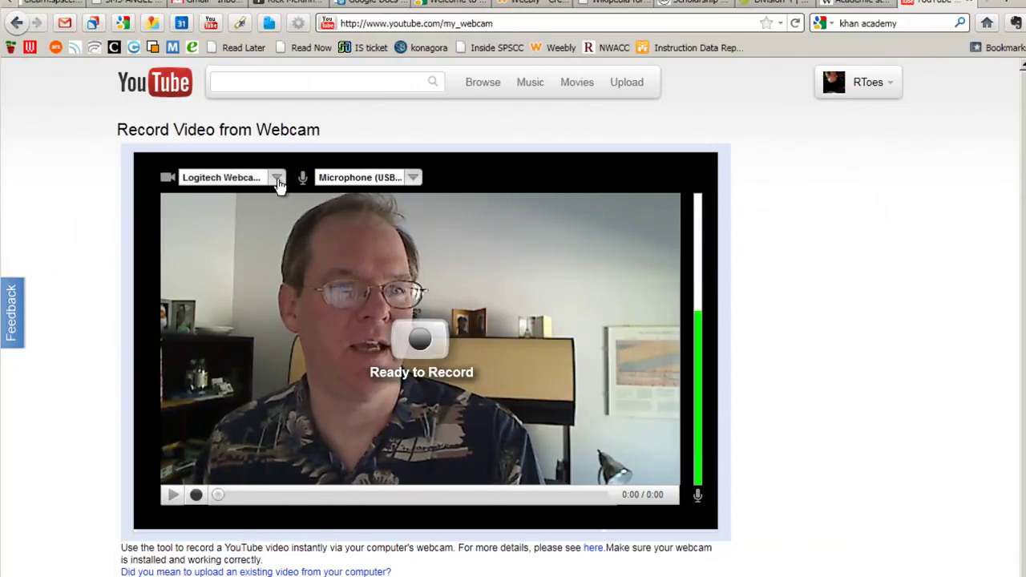
pyautogui.click(276, 180)
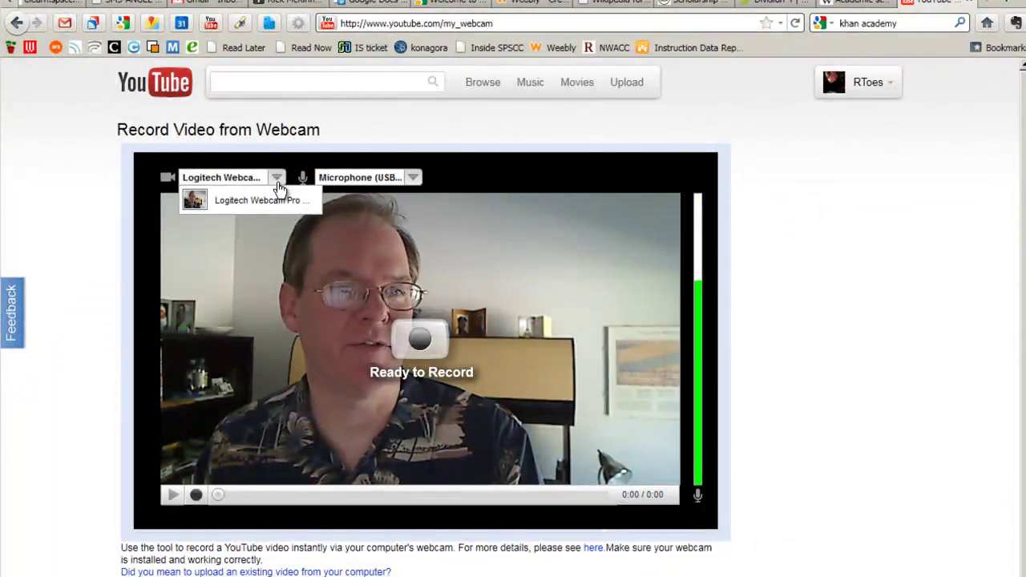
pyautogui.click(288, 200)
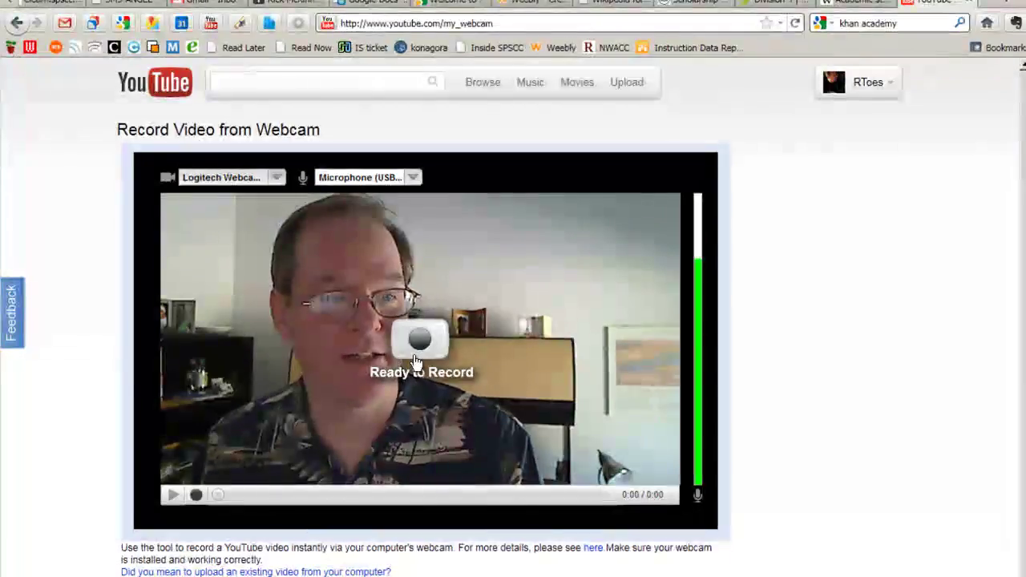
# Step: Record a test clip of about 7 seconds from the webcam, preview it and return to its start
pyautogui.click(416, 353)
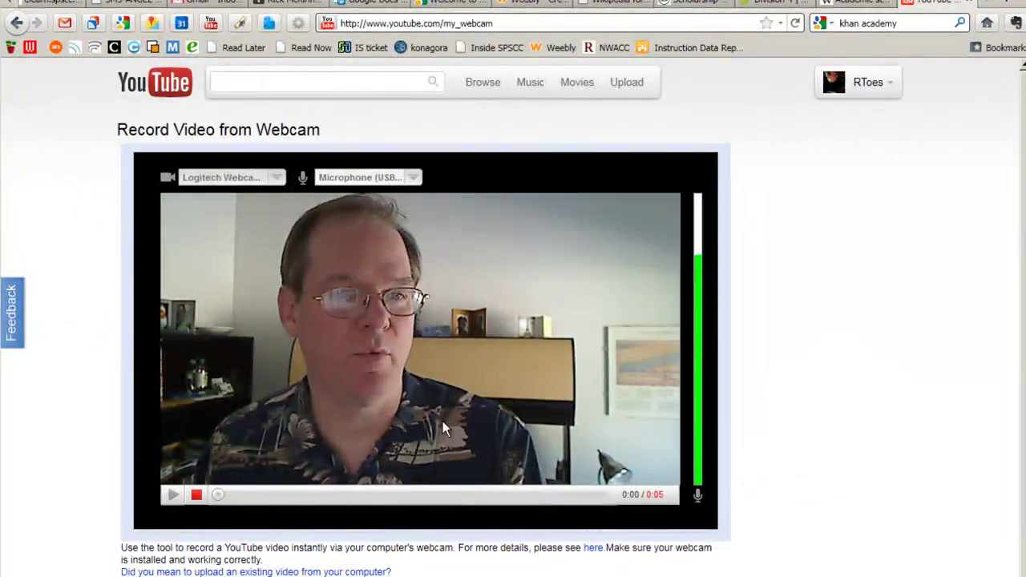
pyautogui.click(197, 495)
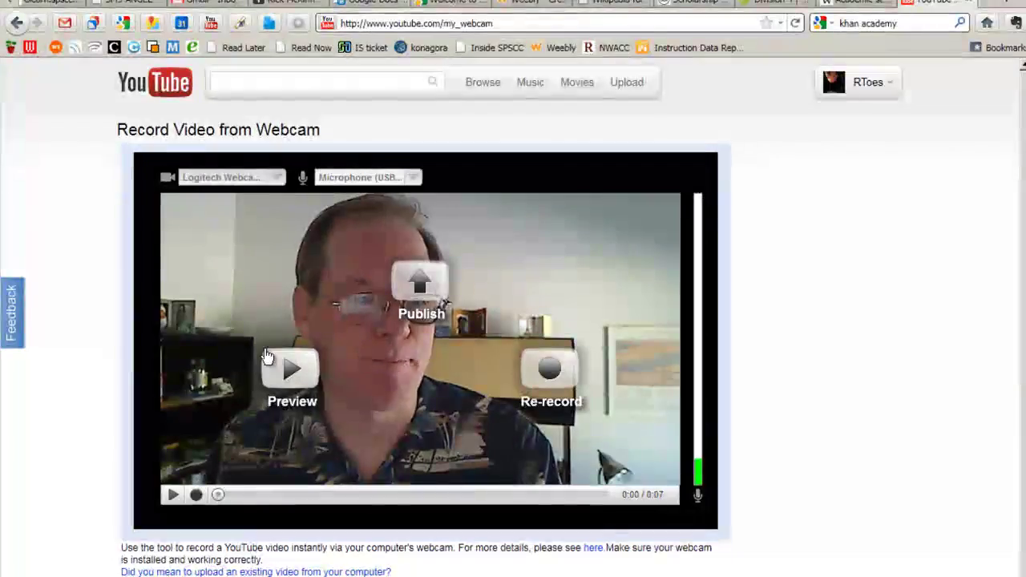
pyautogui.click(293, 375)
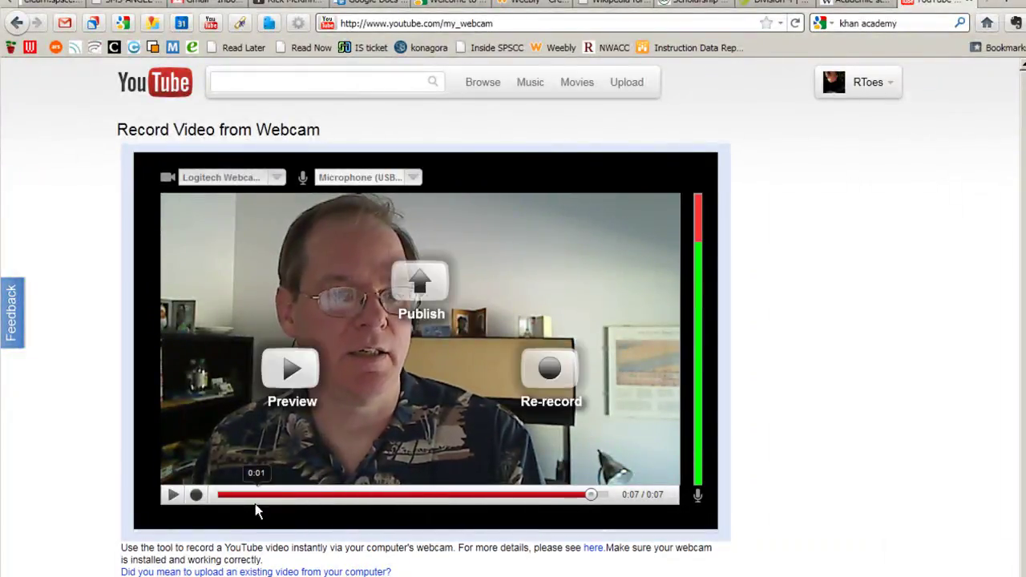
pyautogui.click(223, 497)
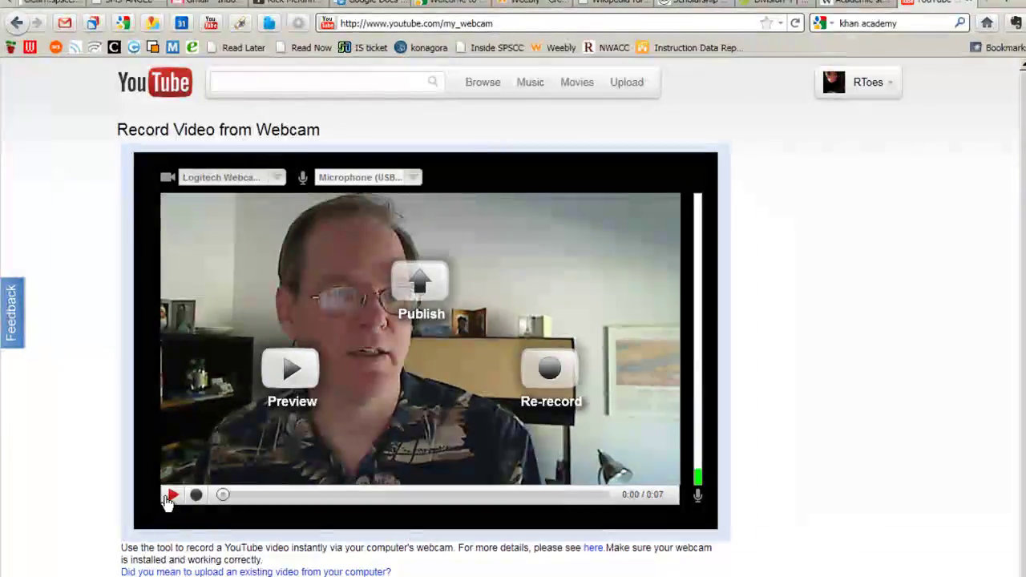
# Step: Re-record the webcam clip at about 7 seconds, overwriting the last capture, and publish it
pyautogui.click(550, 377)
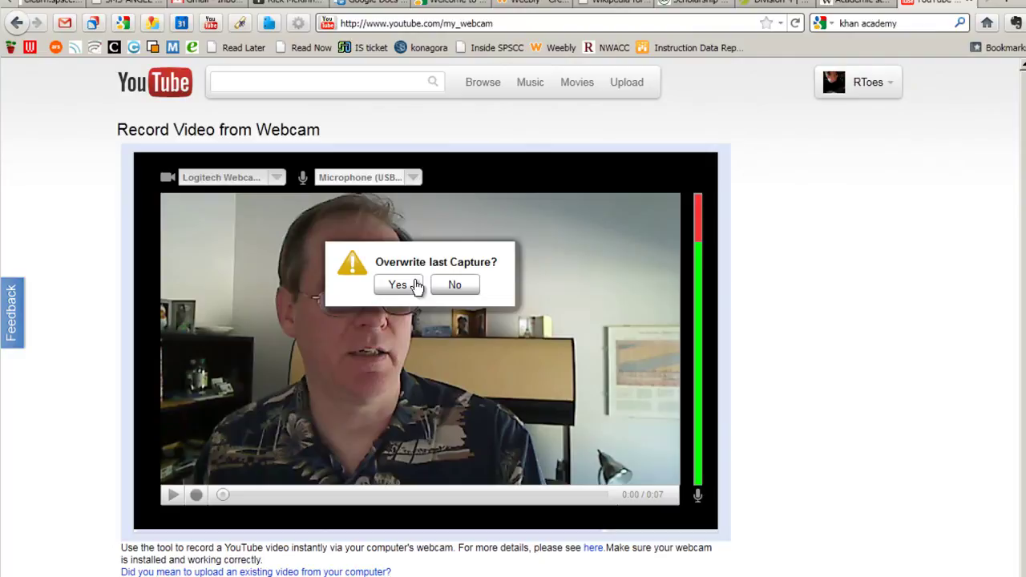
pyautogui.click(404, 294)
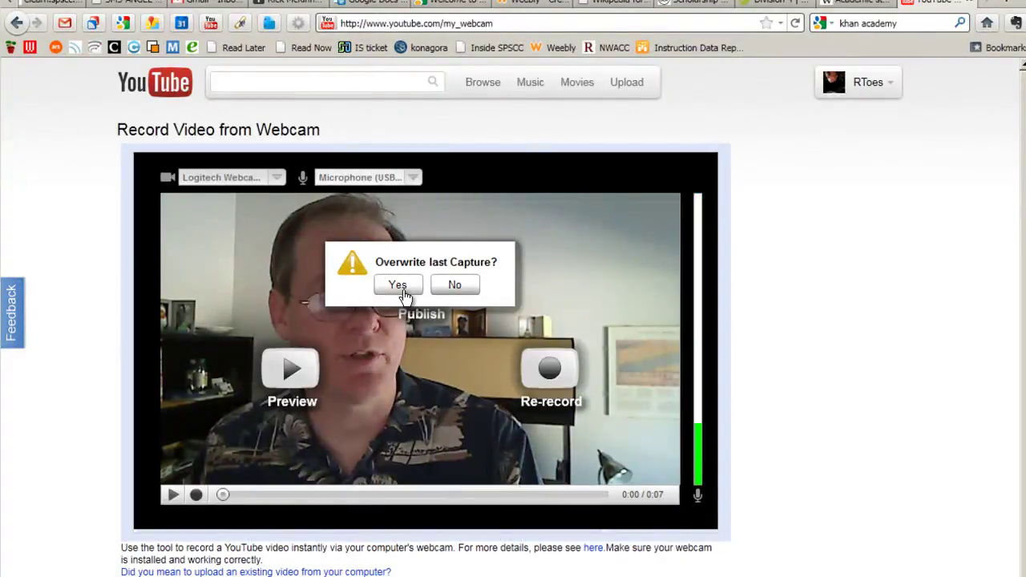
pyautogui.click(404, 294)
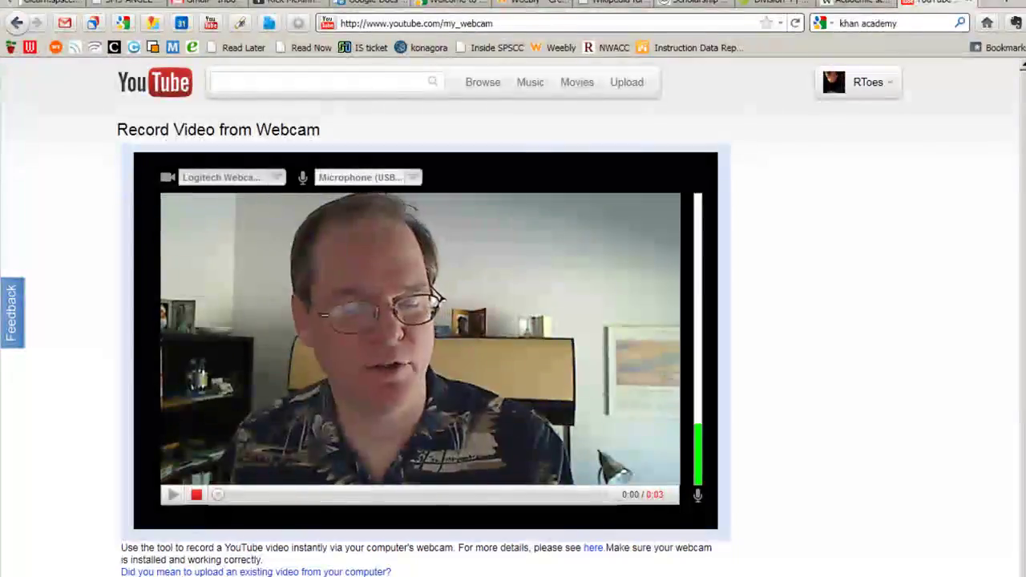
pyautogui.click(197, 495)
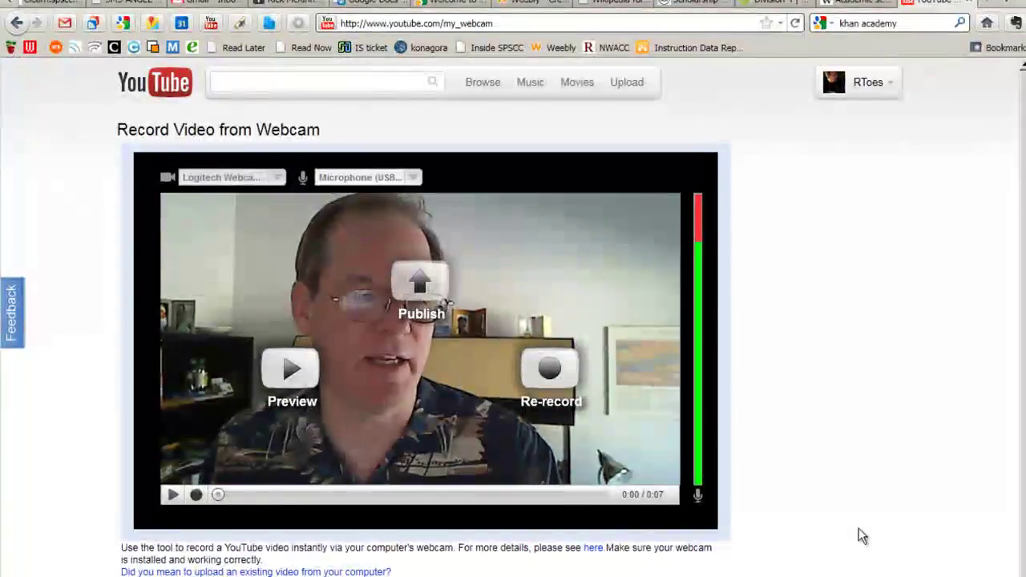
pyautogui.click(423, 280)
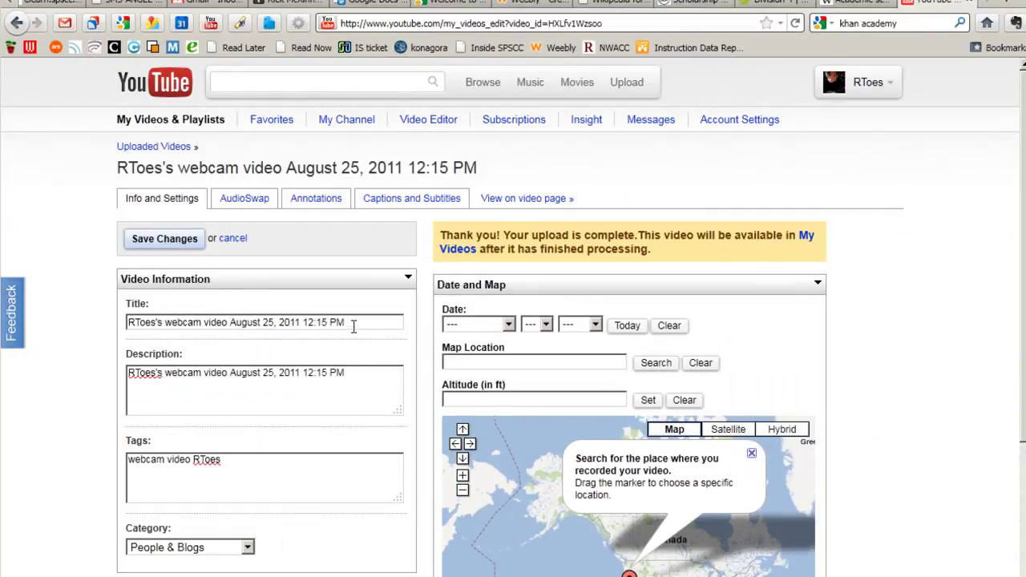
# Step: Replace the published video's title with "Silly demo video on YouTube"
pyautogui.moveTo(353, 322); pyautogui.dragTo(81, 319)
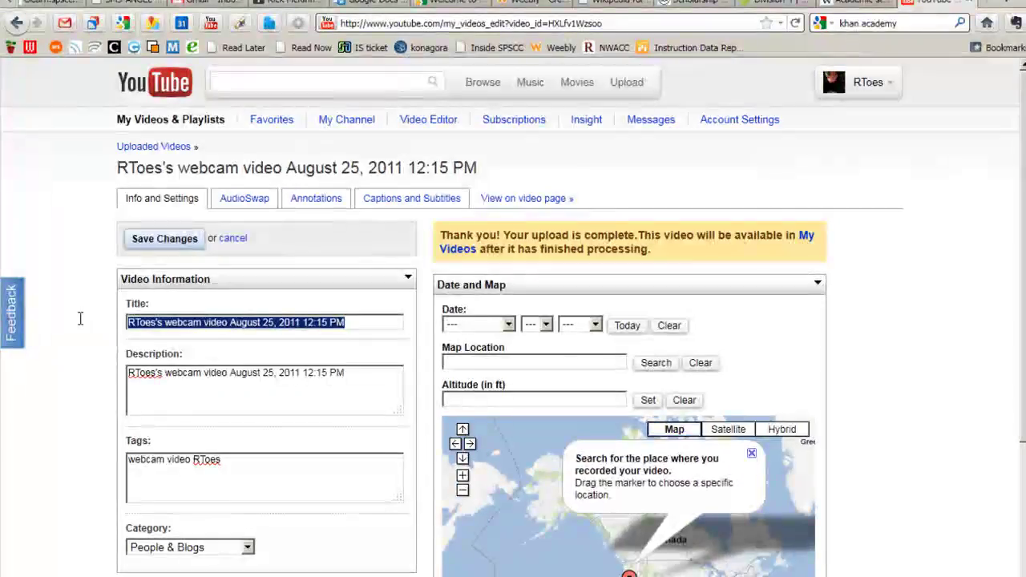
pyautogui.write('Silly demo')
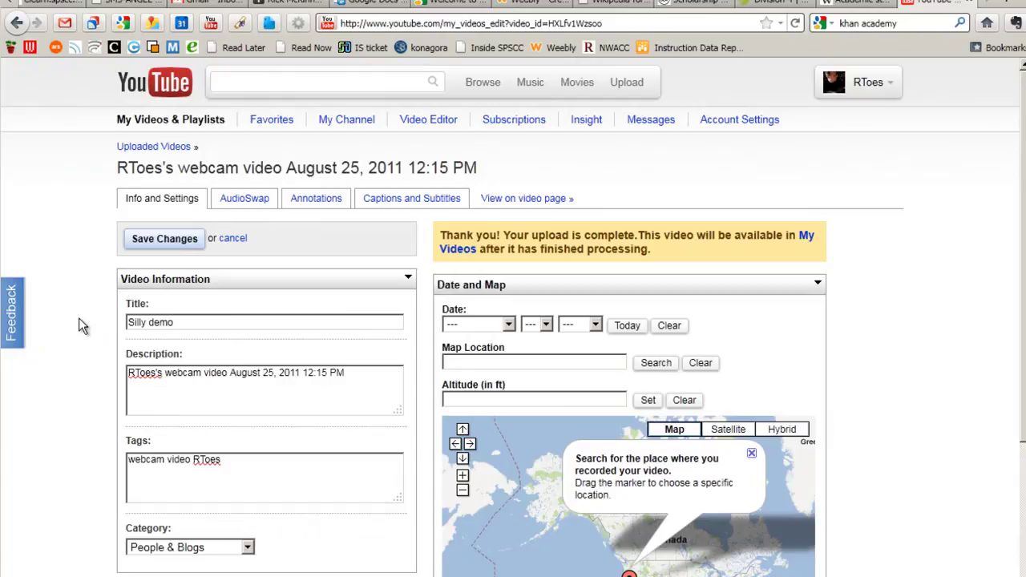
pyautogui.write(' video on YouTube')
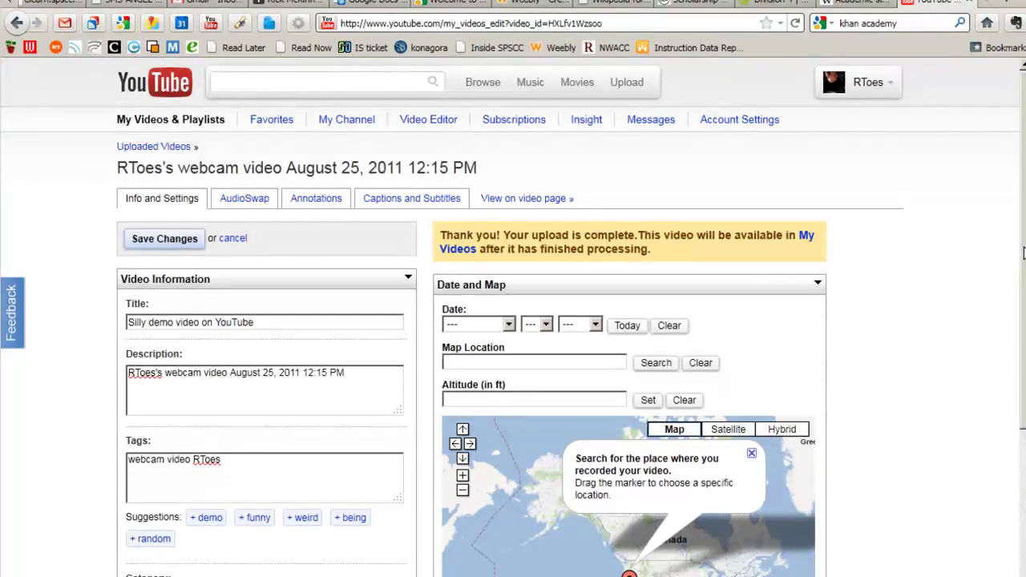
# Step: Examine the video's description and tags and the Public, Unlisted and Private privacy options
pyautogui.scroll(-5, 1016, 255)
pyautogui.scroll(-2, 513, 321)
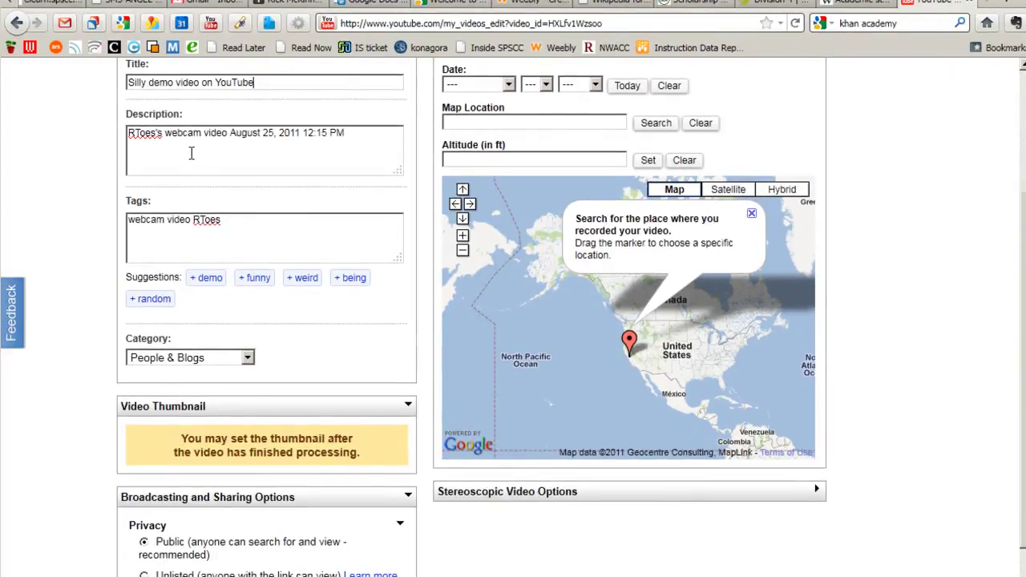
pyautogui.moveTo(357, 139); pyautogui.dragTo(116, 136)
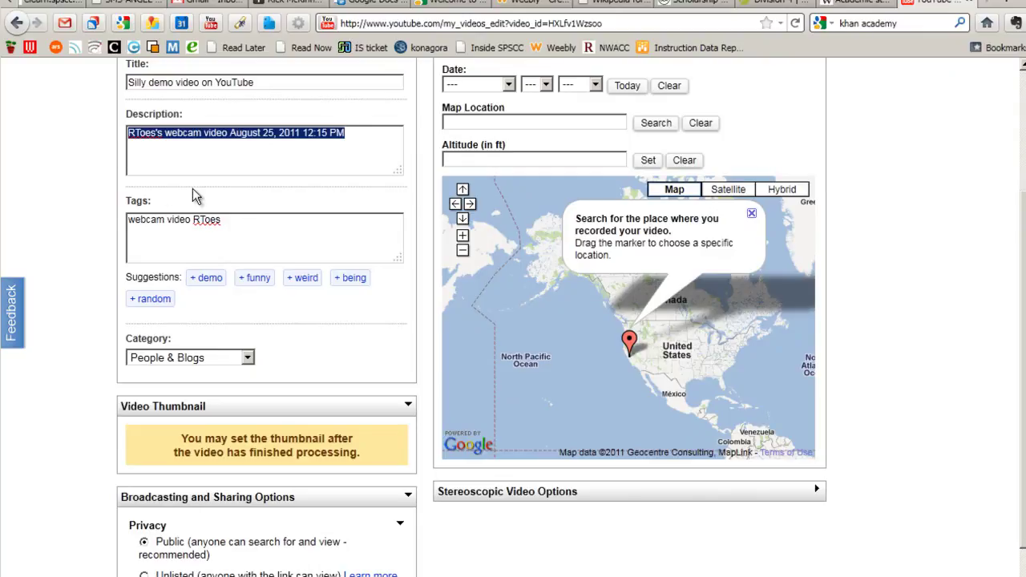
pyautogui.moveTo(222, 220); pyautogui.dragTo(123, 217)
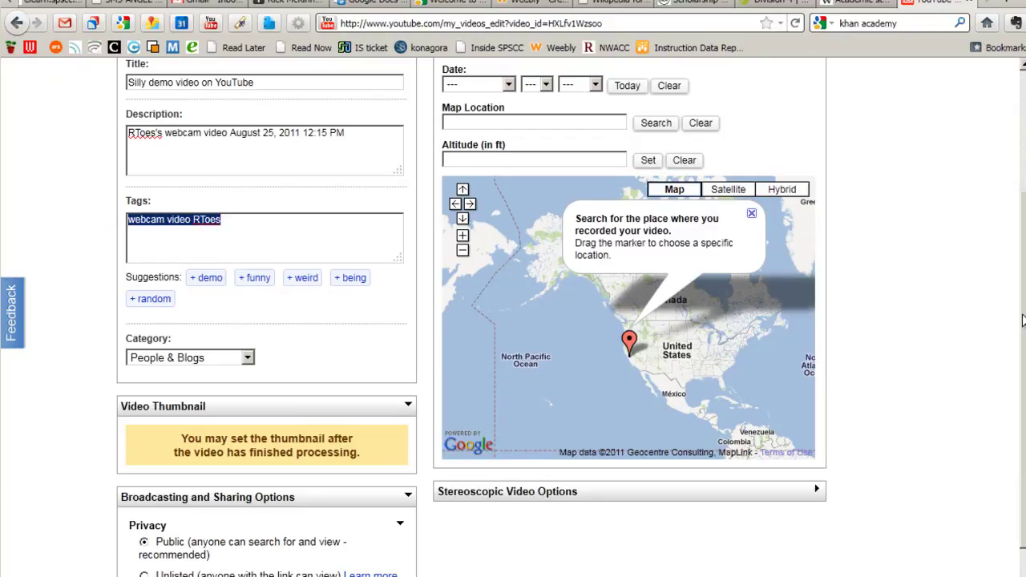
pyautogui.moveTo(1022, 321); pyautogui.dragTo(1022, 428)
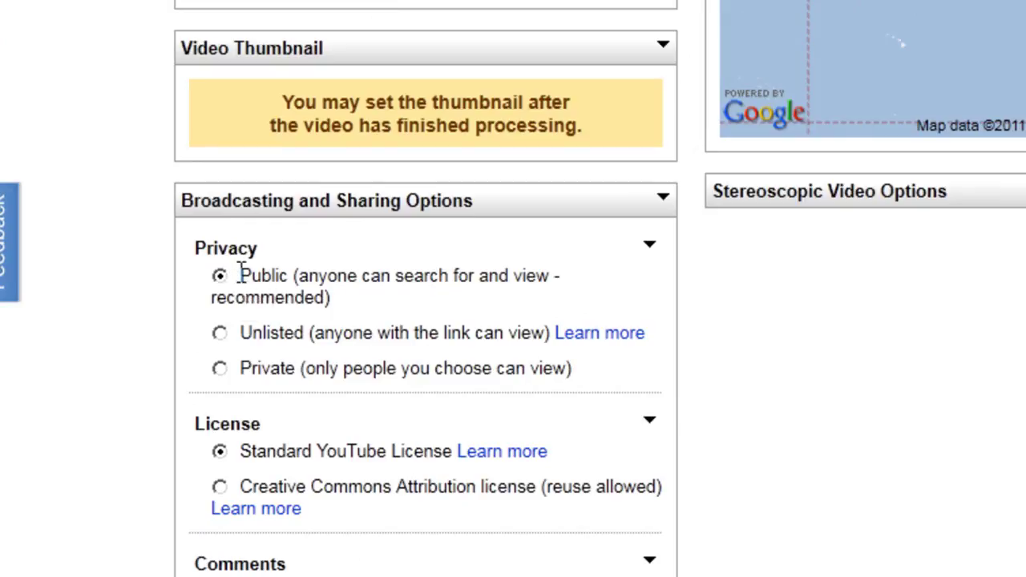
pyautogui.moveTo(236, 276); pyautogui.dragTo(562, 295)
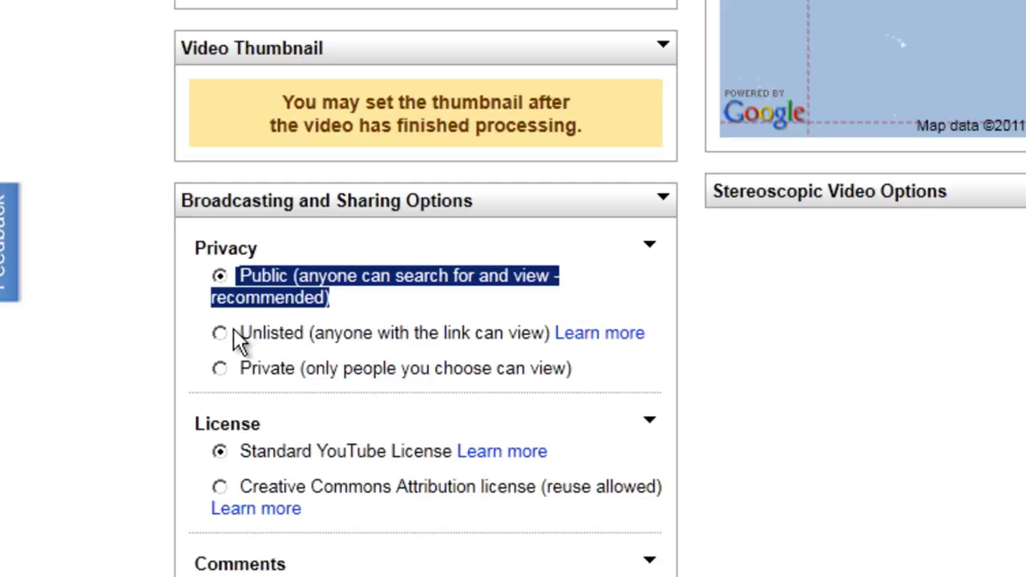
pyautogui.moveTo(241, 334); pyautogui.dragTo(647, 351)
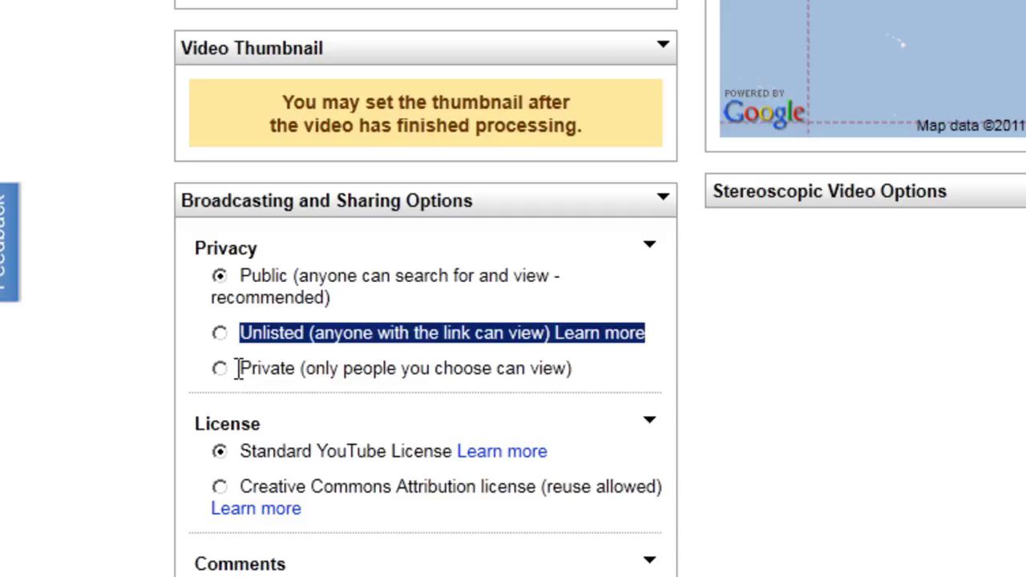
pyautogui.moveTo(238, 367); pyautogui.dragTo(584, 370)
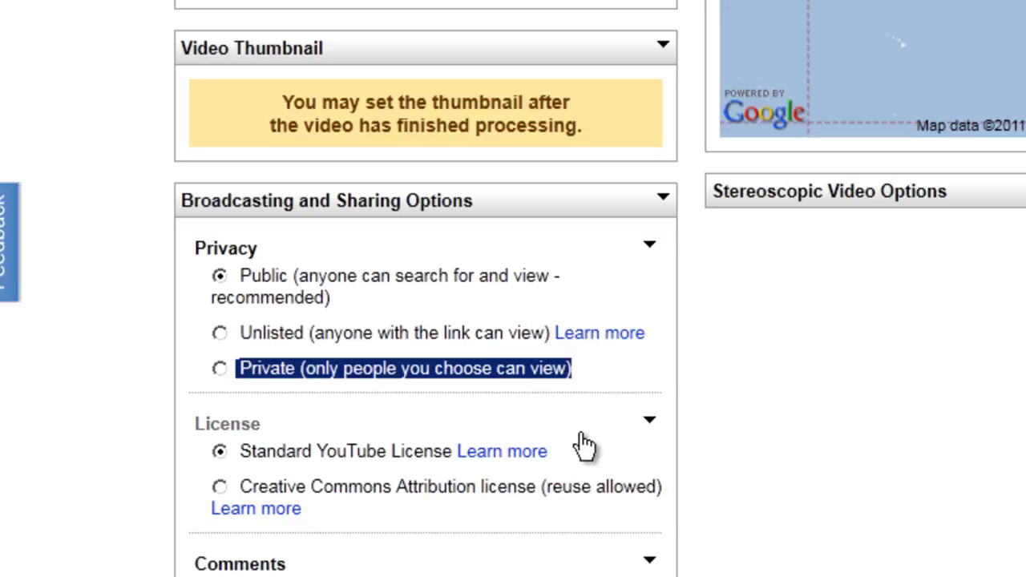
pyautogui.click(839, 496)
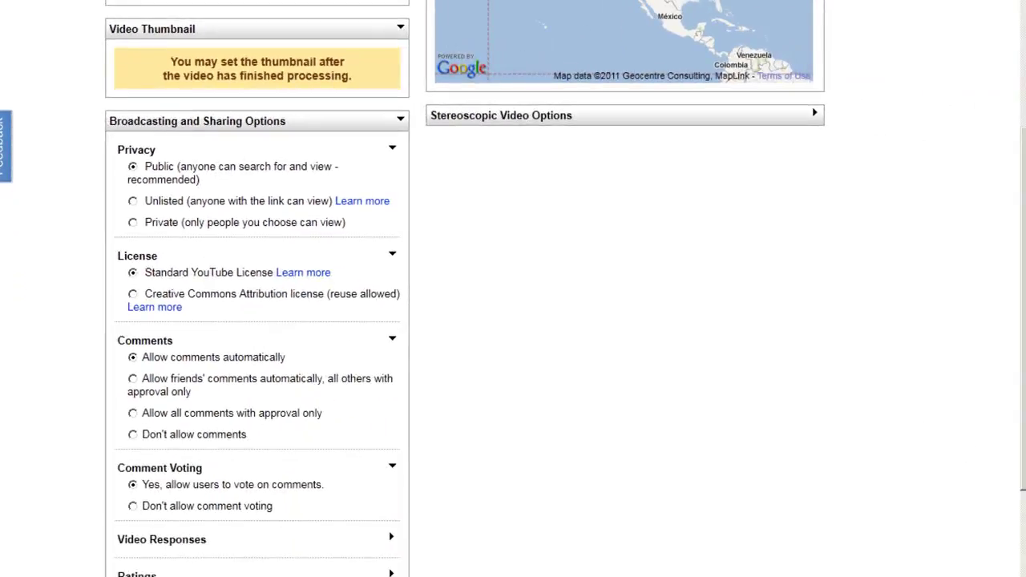
# Step: Discard the unsaved changes to the video's information and settings
pyautogui.scroll(-3, 1007, 469)
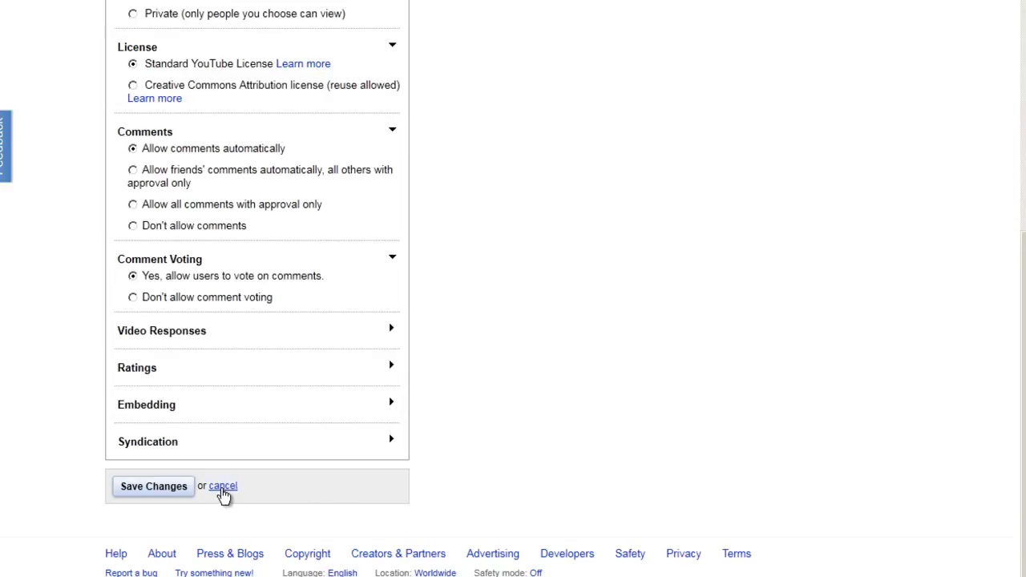
pyautogui.click(223, 487)
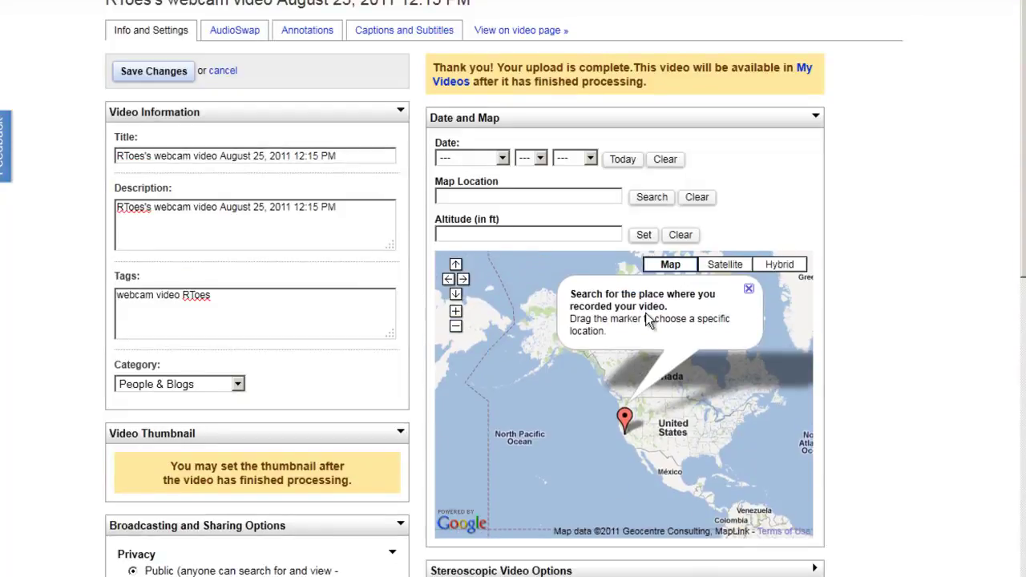